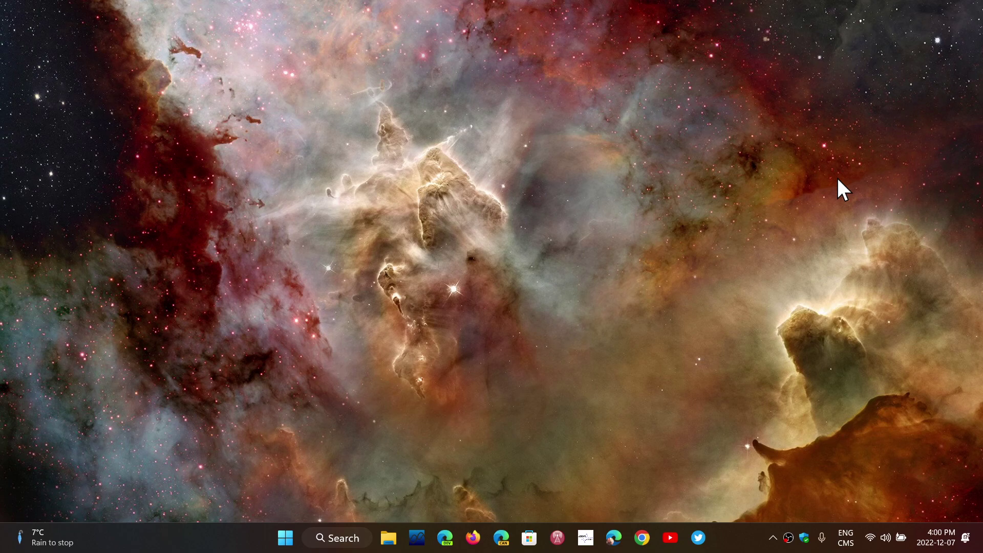
Step: Open Windows Settings from Start and go to Windows Update's update history
click(286, 538)
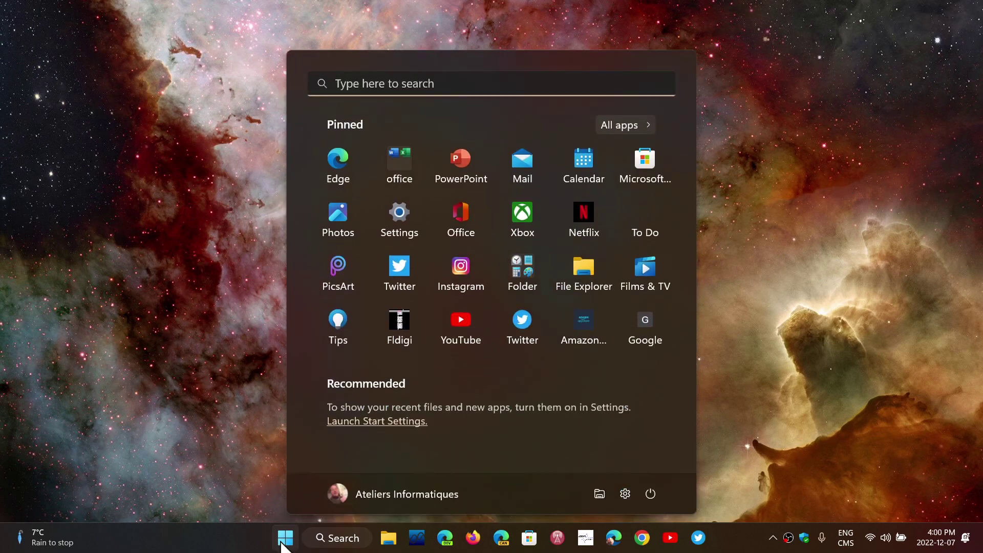
click(402, 225)
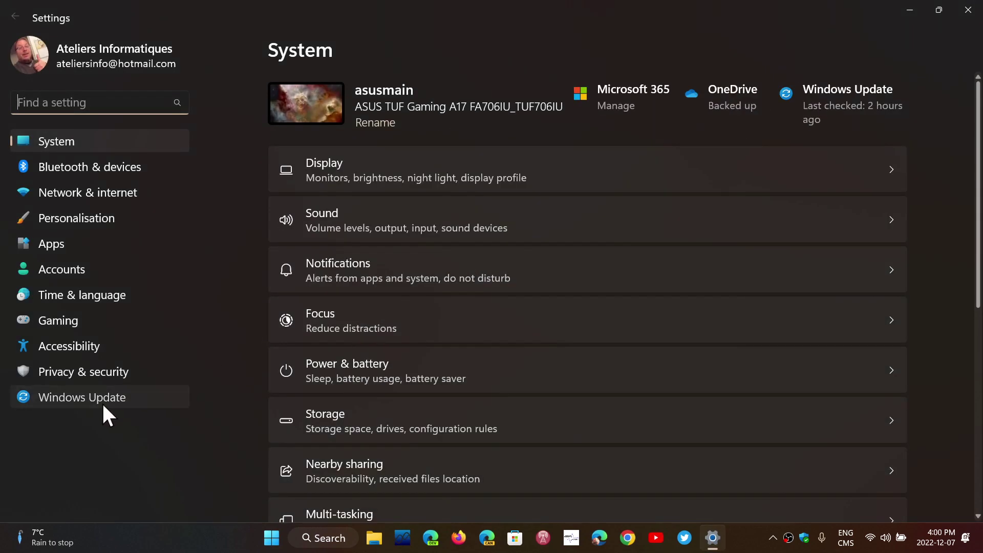
click(102, 402)
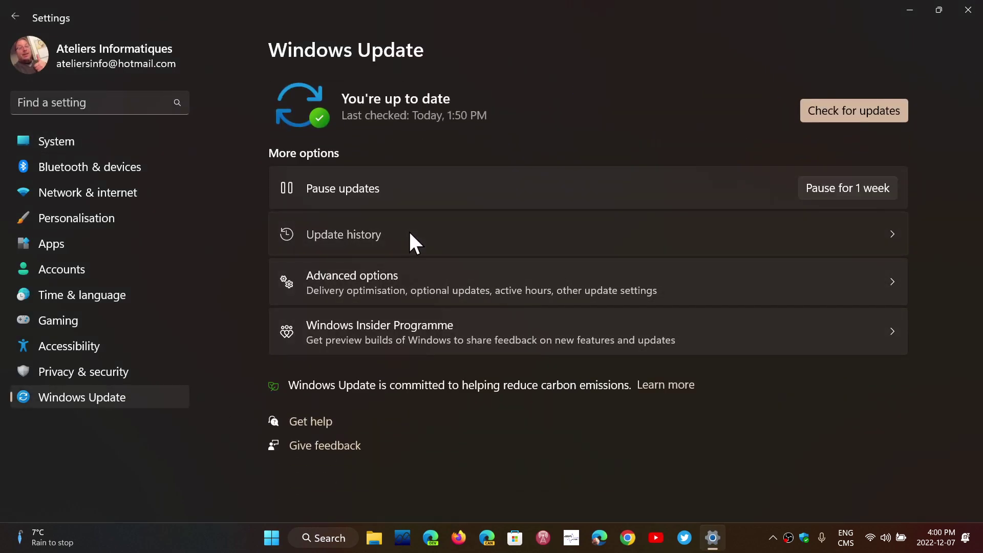
click(409, 230)
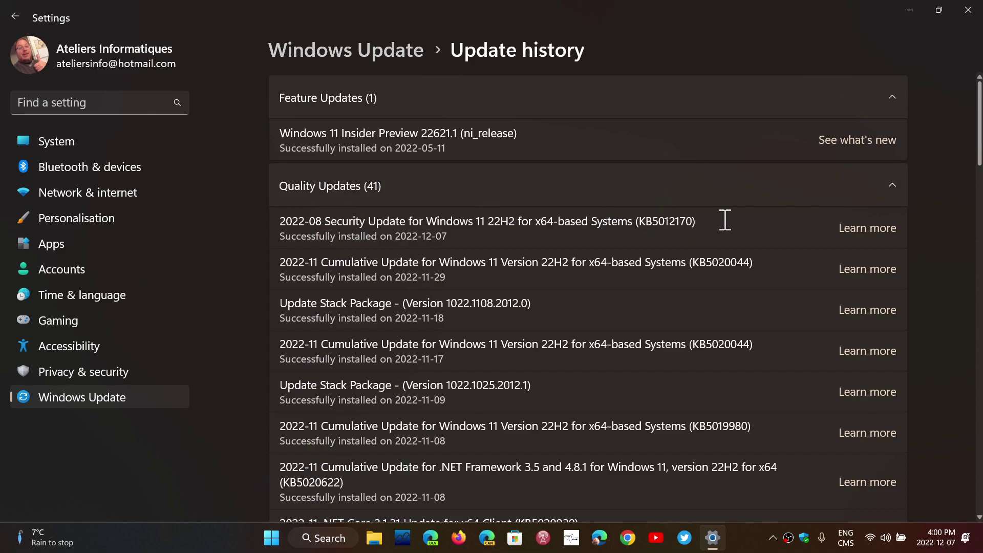
Step: Open the KB5012170 support article via its Learn more link
click(867, 227)
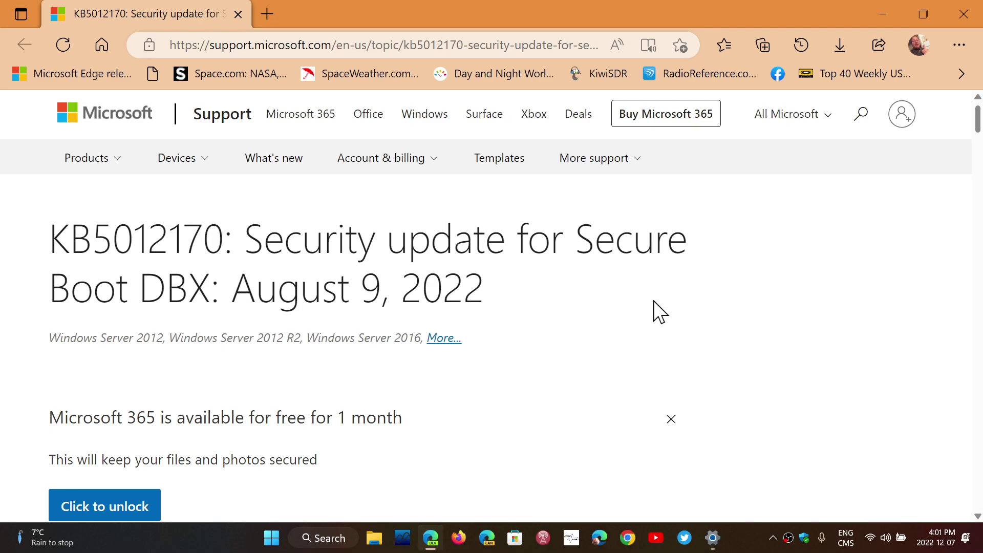
scroll(659, 311, down, 5)
scroll(659, 312, down, 3)
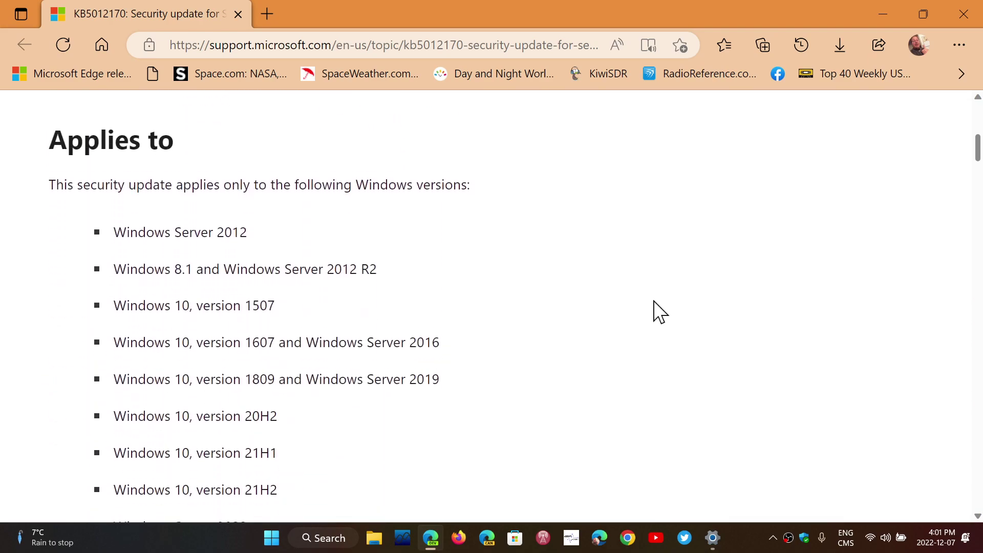
scroll(660, 311, down, 2)
scroll(660, 312, down, 4)
scroll(660, 312, down, 2)
scroll(660, 312, down, 1)
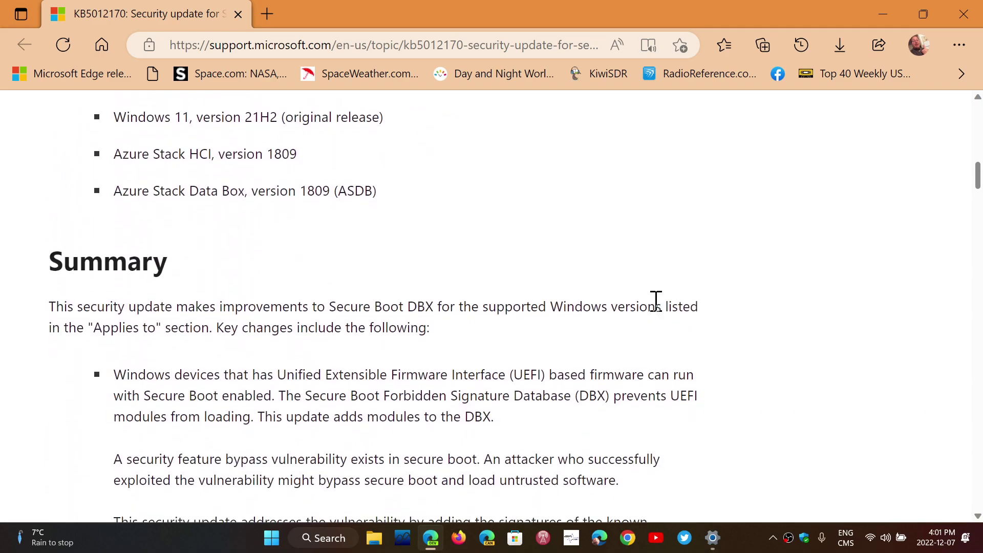
scroll(660, 312, down, 3)
scroll(659, 311, down, 1)
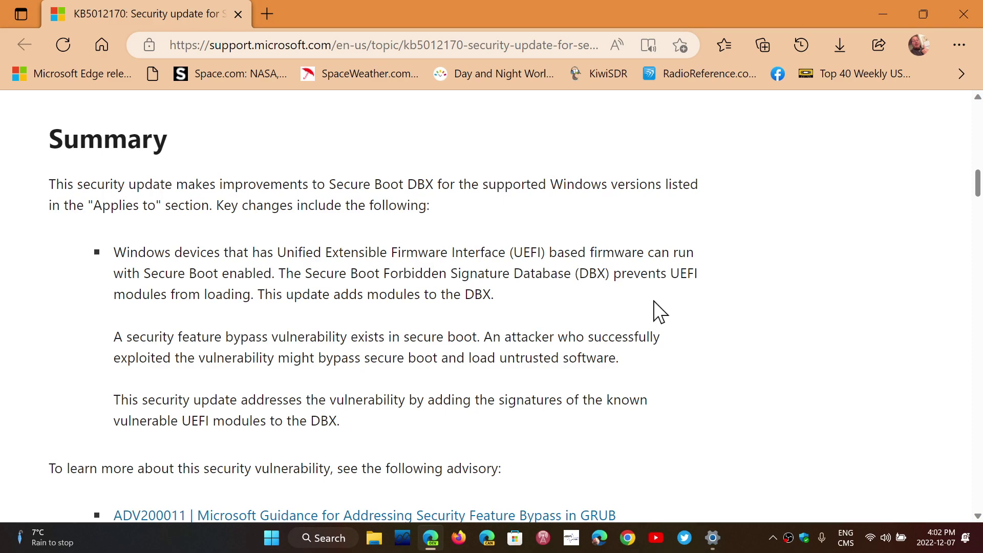
scroll(660, 311, down, 4)
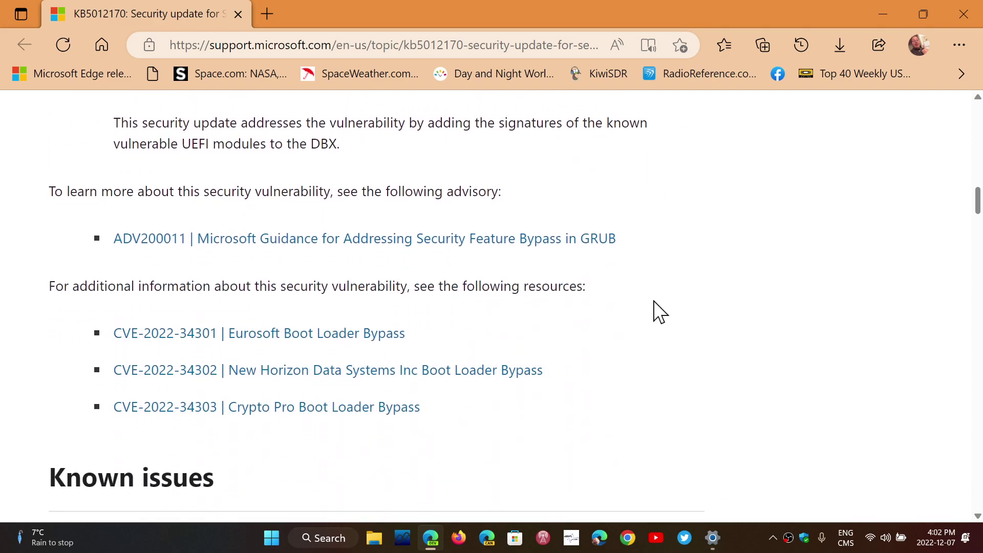
scroll(660, 311, down, 1)
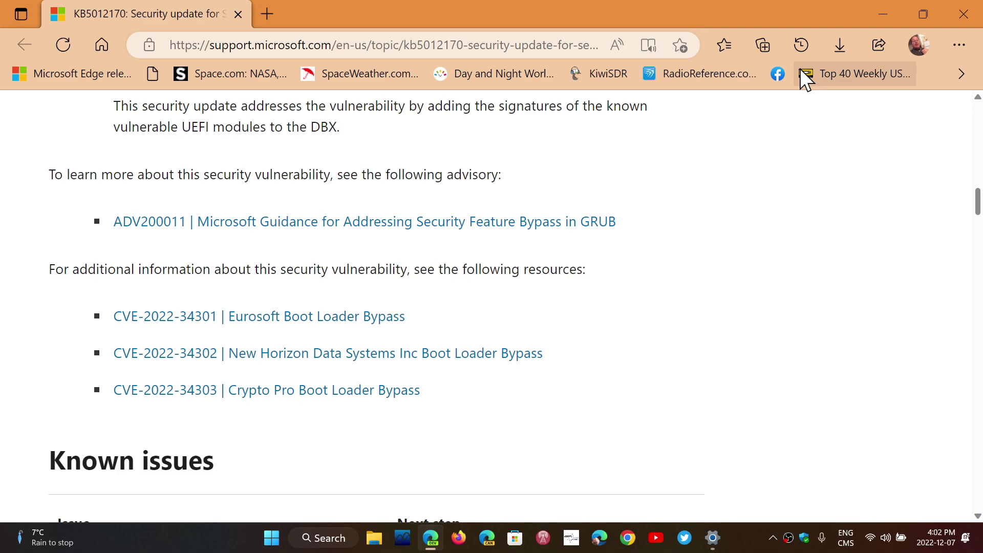
click(964, 14)
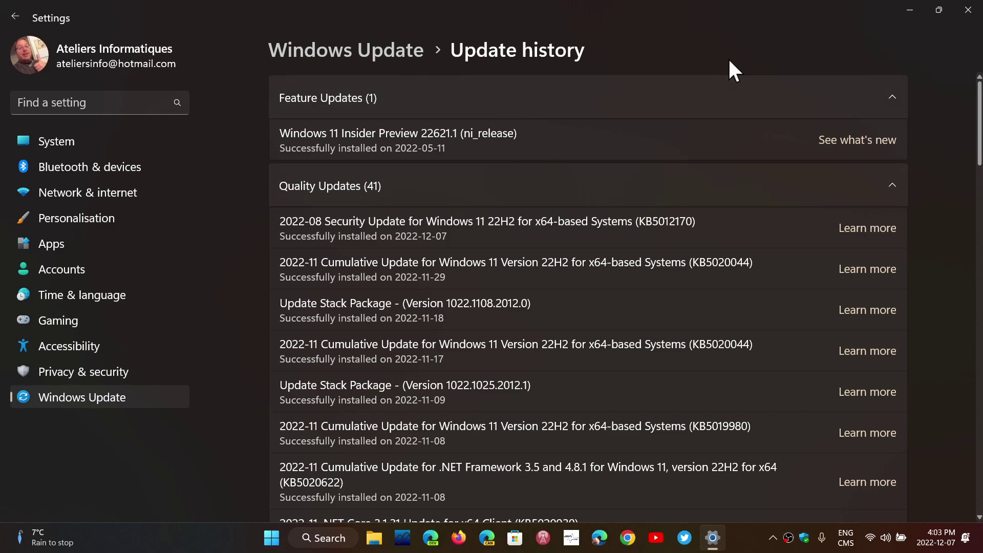
Step: Close the Windows Settings window from its title bar
click(970, 10)
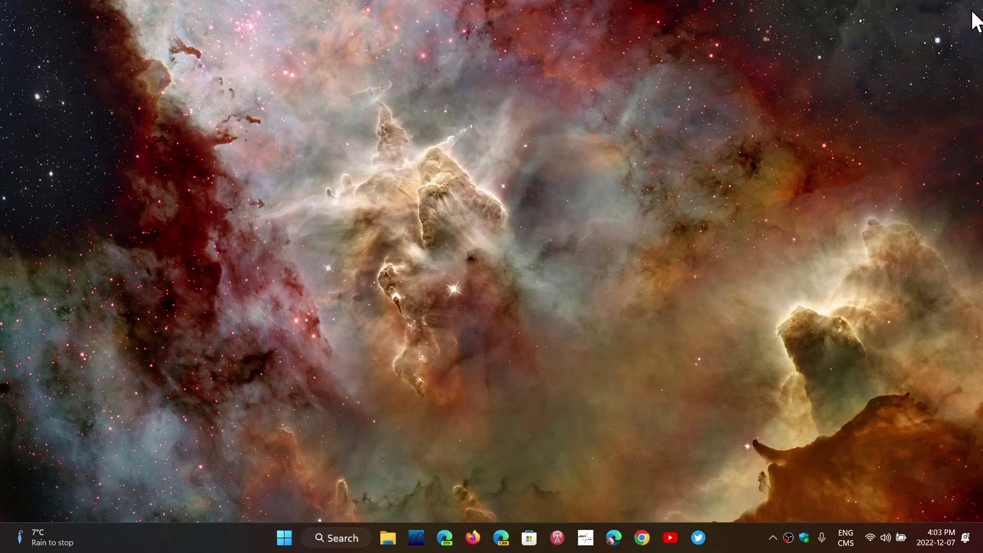